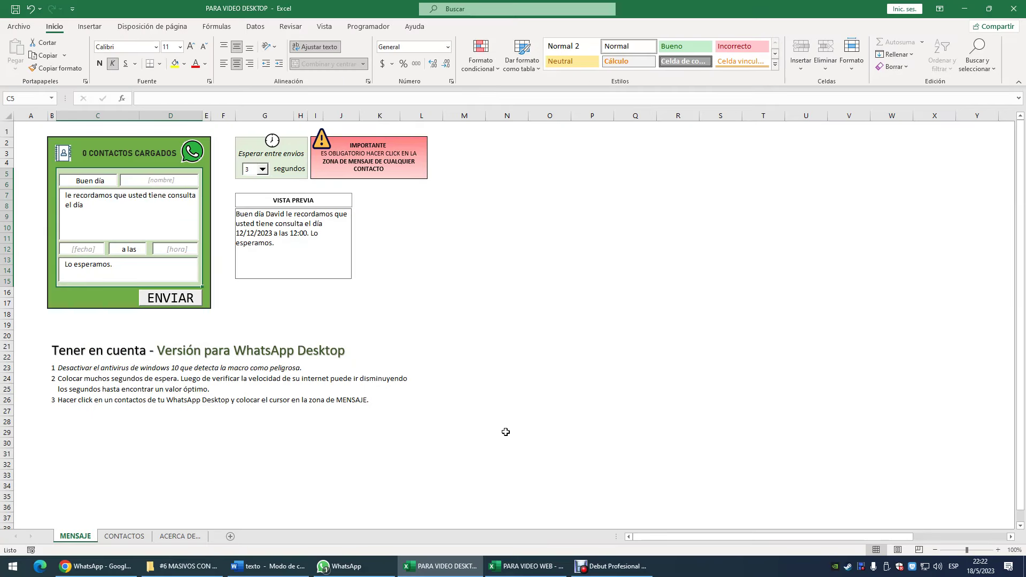
# From the MENSAJE sheet's Ver código, open Módulo1 with the ShellExecute, insertarFila and vaciarTabla code.
pyautogui.rightClick(76, 537)
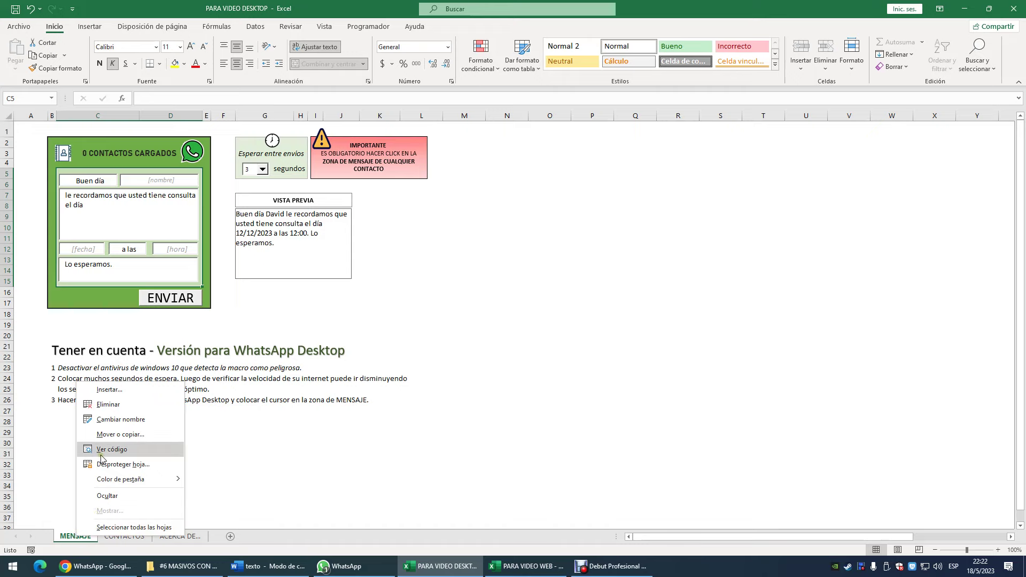
pyautogui.click(112, 450)
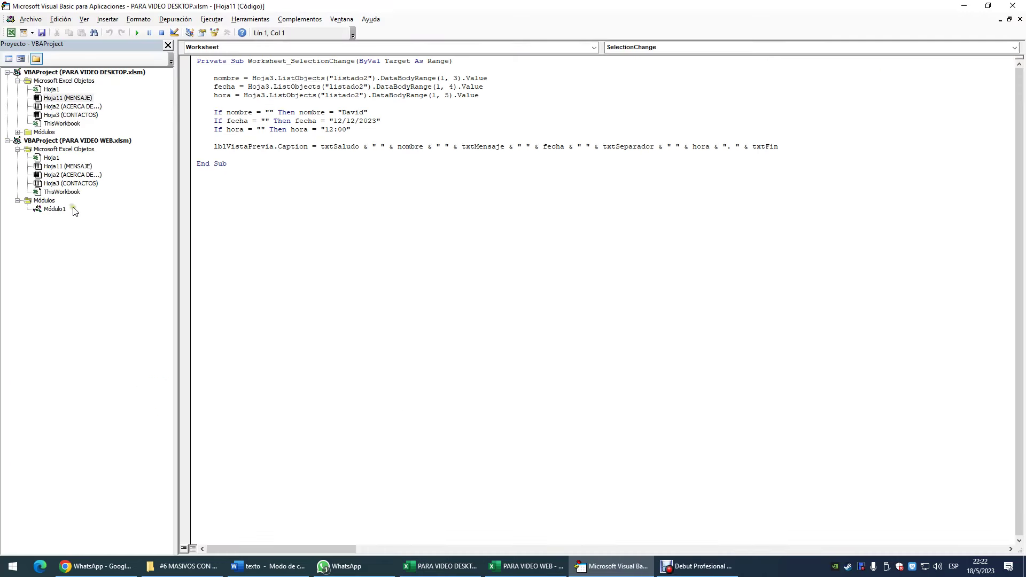
pyautogui.doubleClick(55, 209)
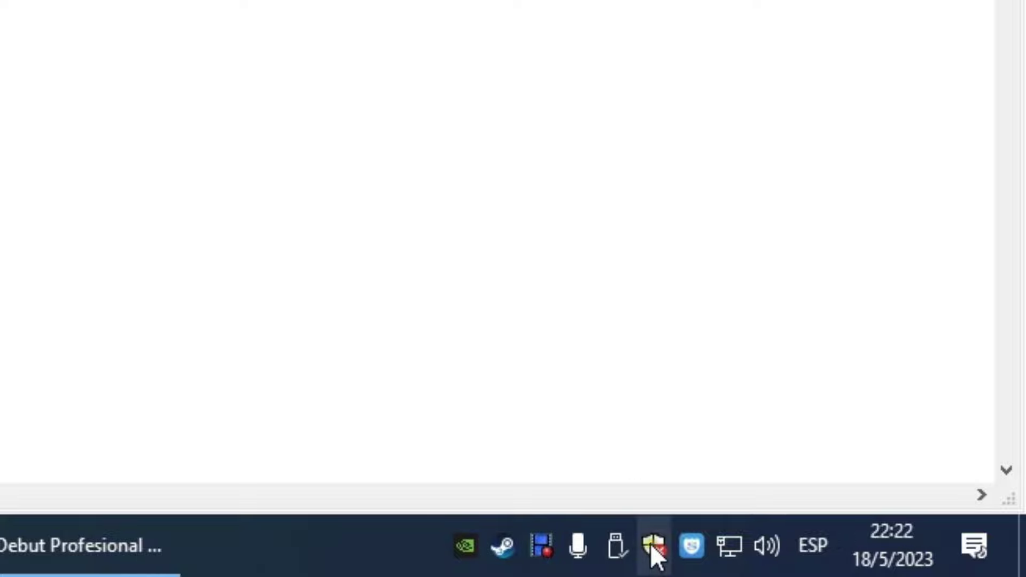
# Open Windows Security's antivirus protection settings showing the real-time protection switch.
pyautogui.rightClick(652, 545)
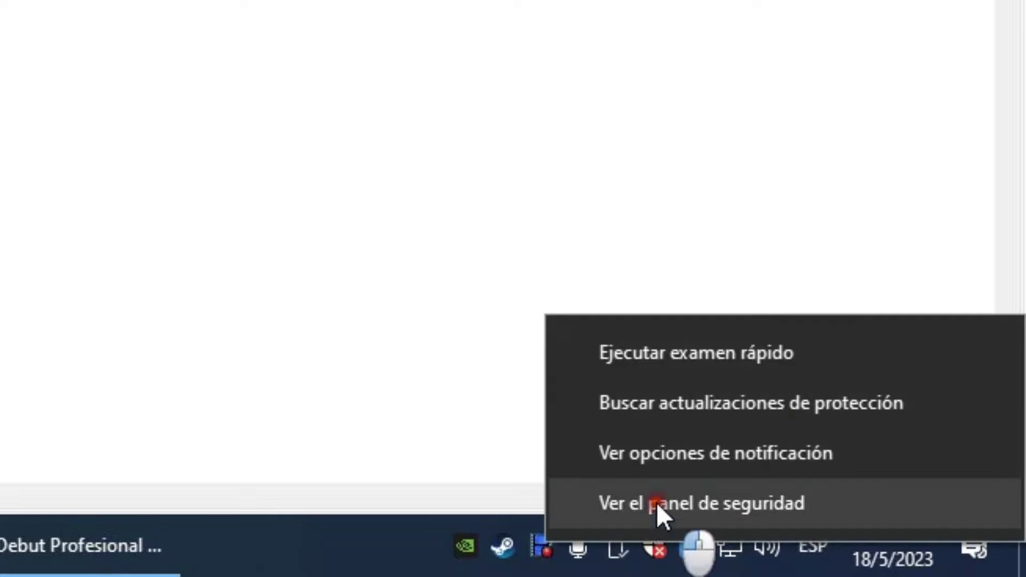
pyautogui.click(656, 502)
pyautogui.click(138, 189)
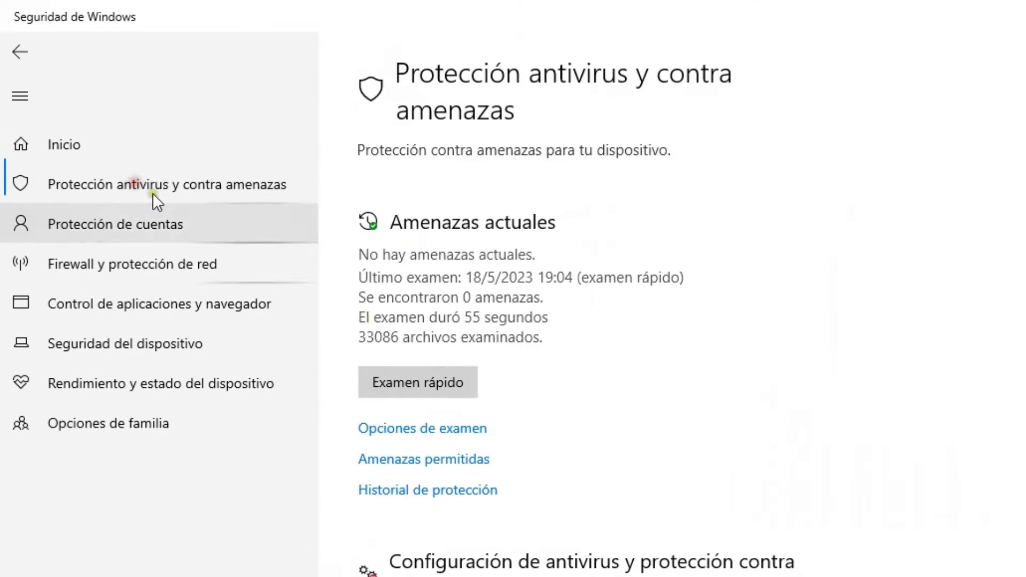
pyautogui.click(456, 267)
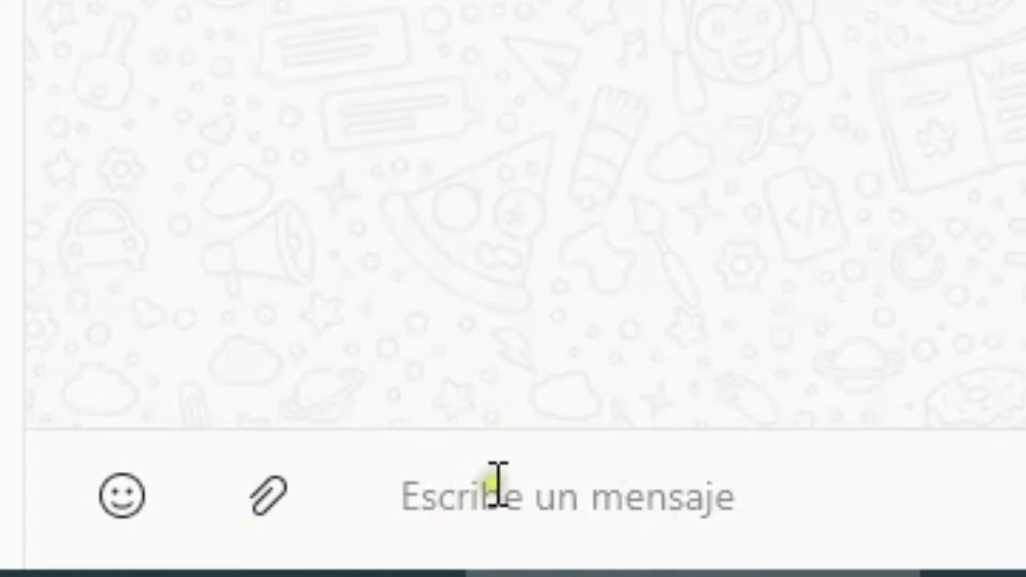
# Put the cursor in the open WhatsApp chat's 'Escribe un mensaje' box.
pyautogui.click(489, 482)
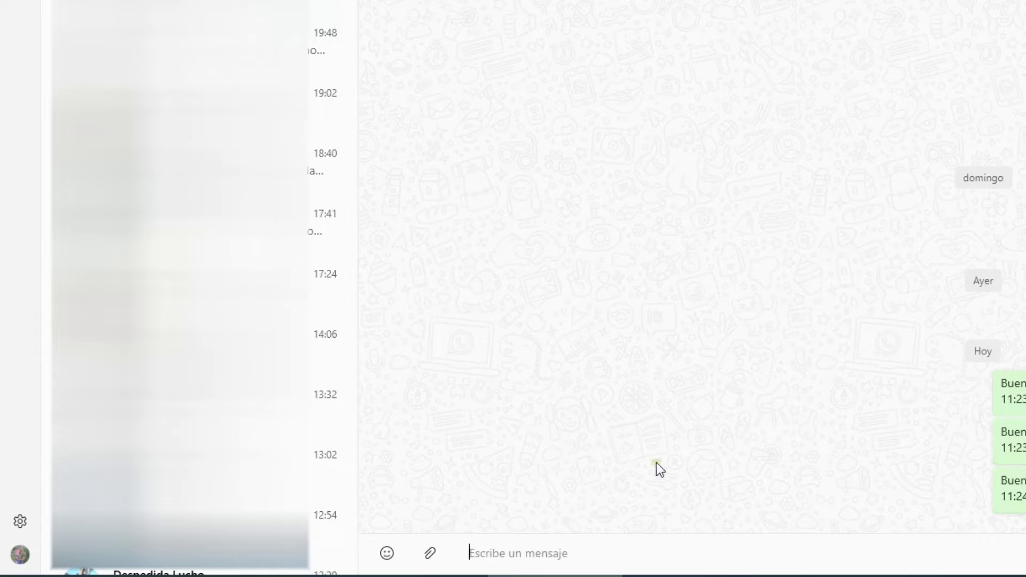
pyautogui.click(588, 545)
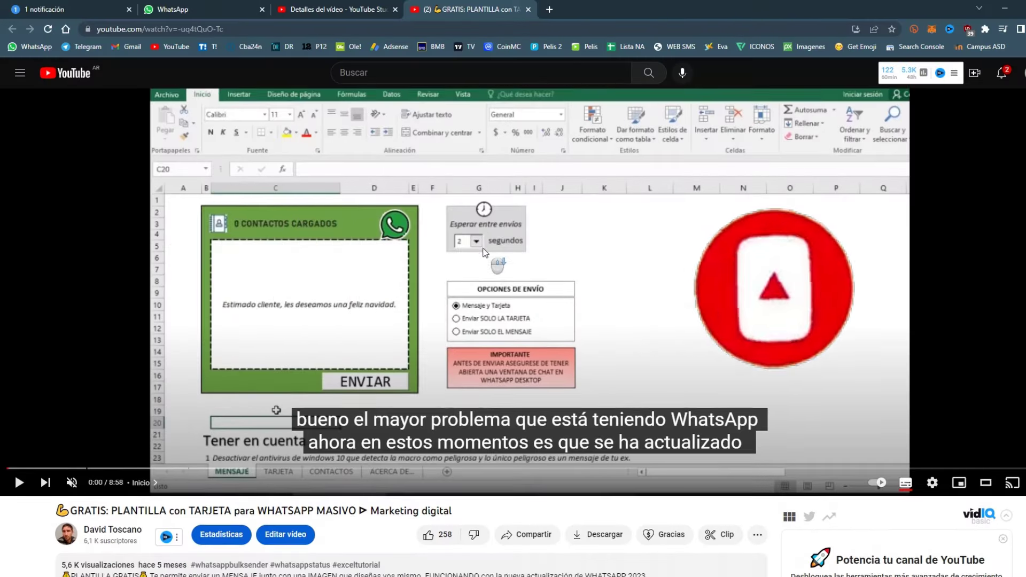
# Scroll down the template video page and expand its description with 'Mostrar más'.
pyautogui.scroll(-2, 485, 253)
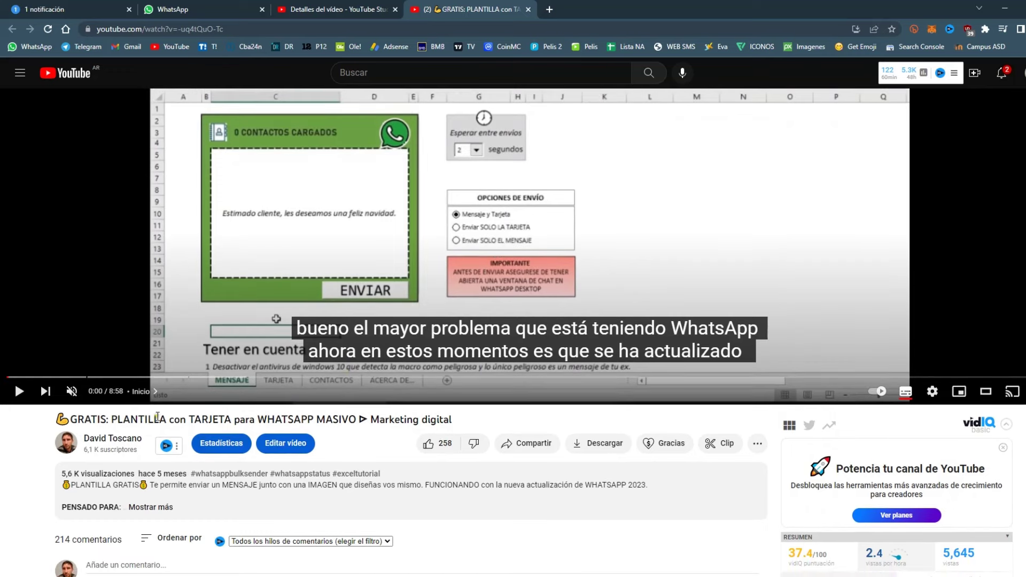
pyautogui.moveTo(348, 419); pyautogui.dragTo(131, 419)
pyautogui.scroll(2, 518, 197)
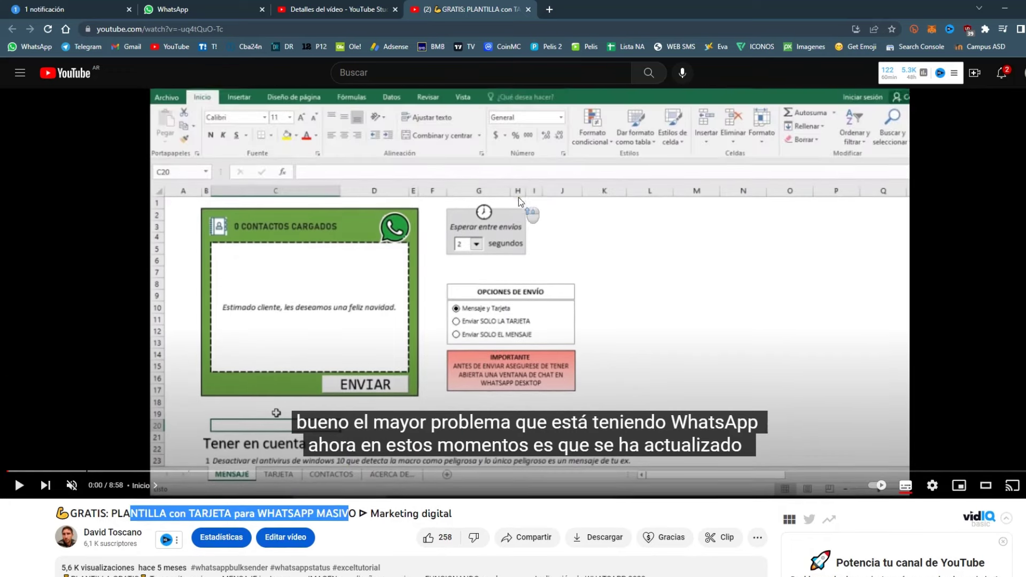
pyautogui.scroll(-5, 518, 197)
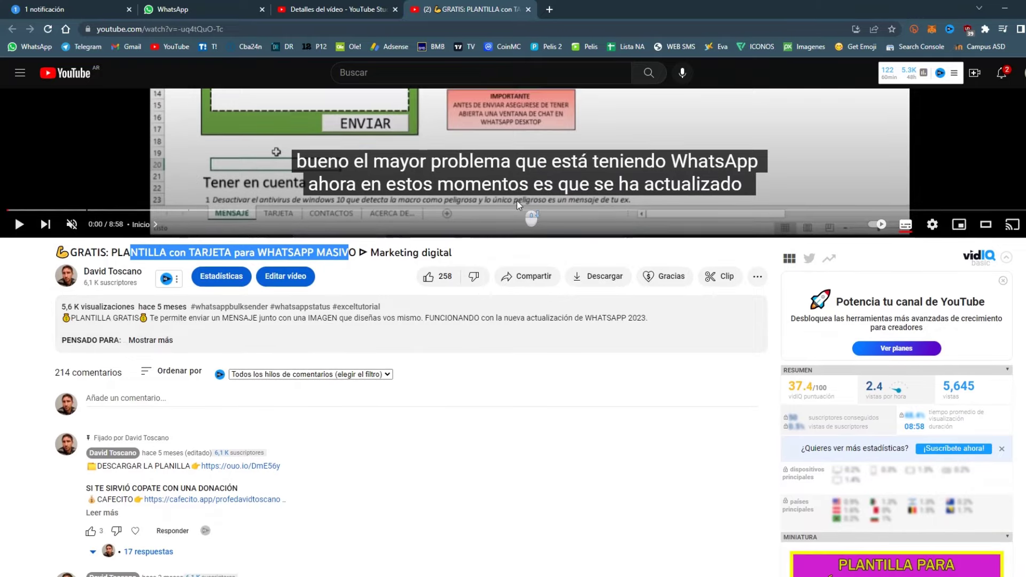
pyautogui.scroll(-1, 517, 201)
pyautogui.click(183, 262)
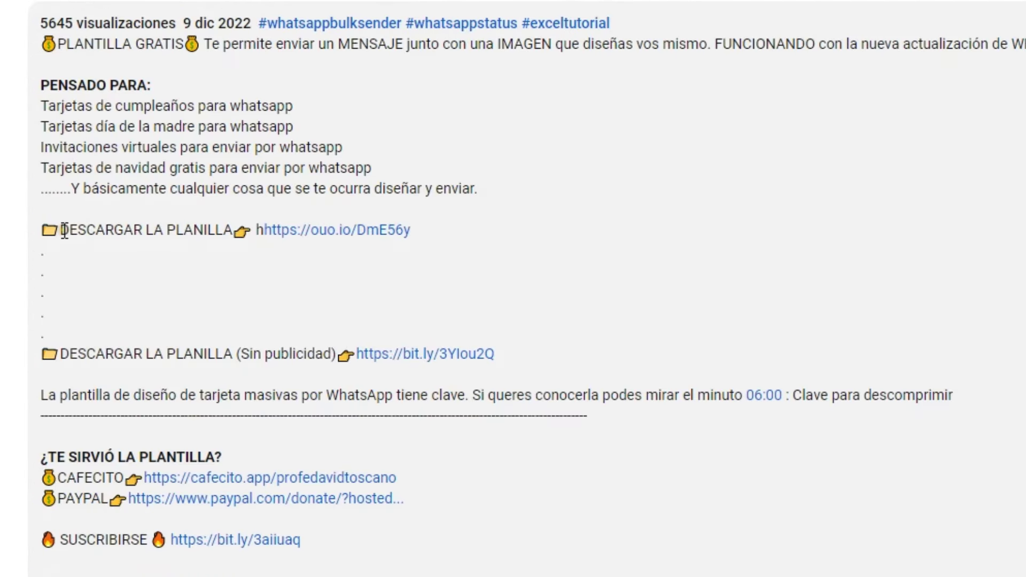
# Highlight the DESCARGAR LA PLANILLA line and follow its ouo.io download link.
pyautogui.moveTo(73, 363); pyautogui.dragTo(87, 362)
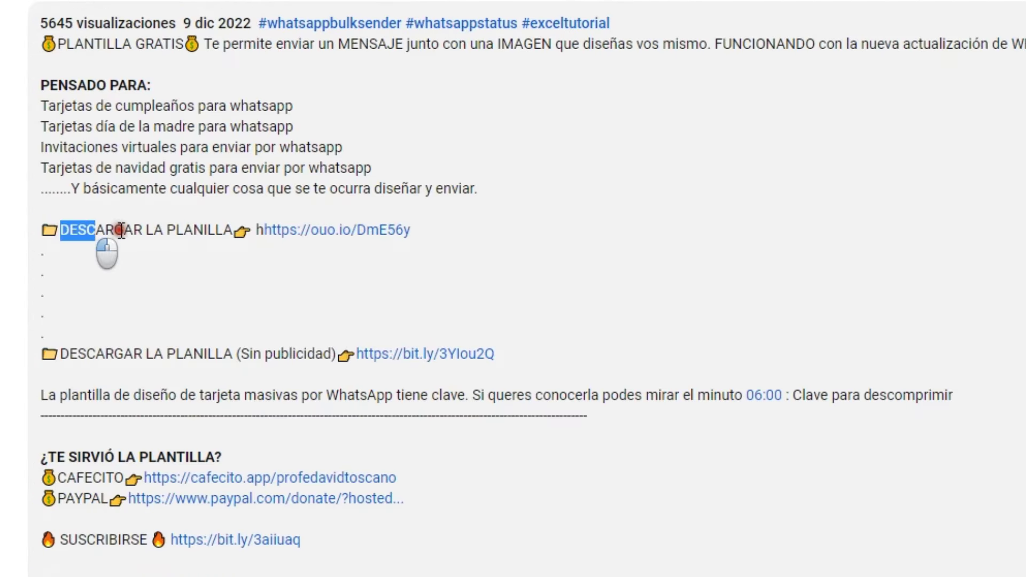
pyautogui.moveTo(87, 231); pyautogui.dragTo(460, 230)
pyautogui.click(460, 229)
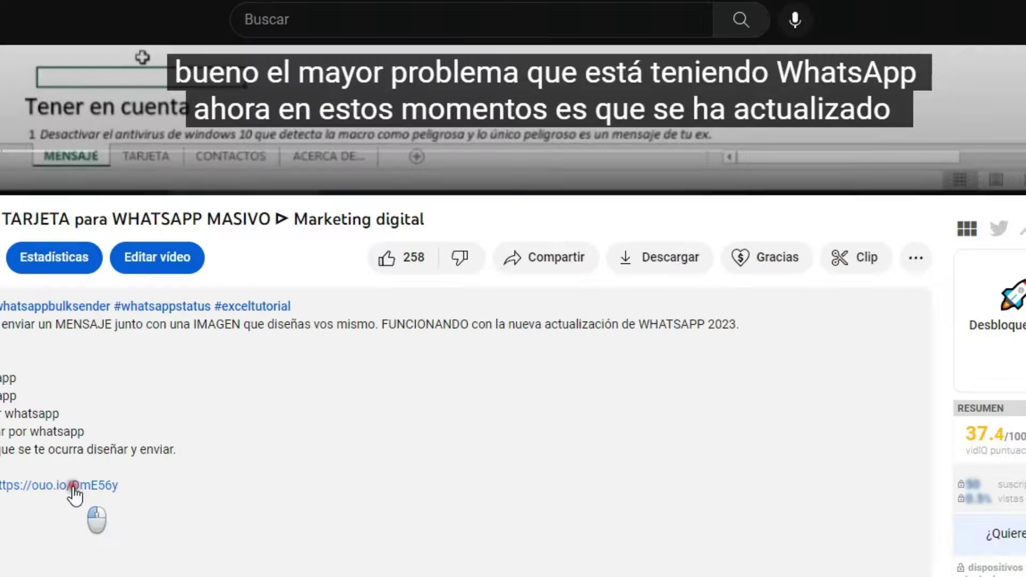
pyautogui.click(359, 241)
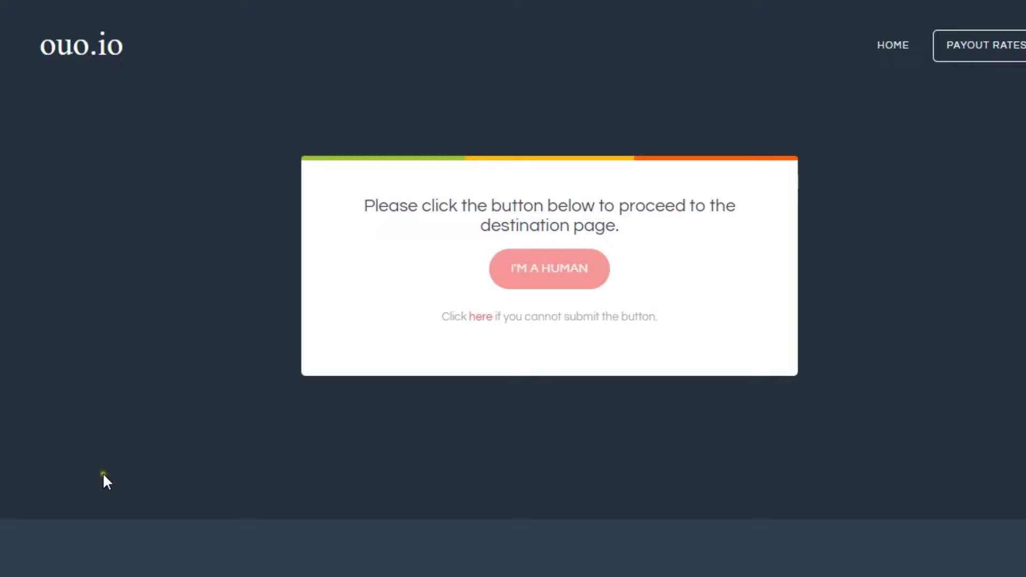
# Pass ouo.io with I'M A HUMAN and GET LINK to reach the MediaFire download.
pyautogui.click(542, 286)
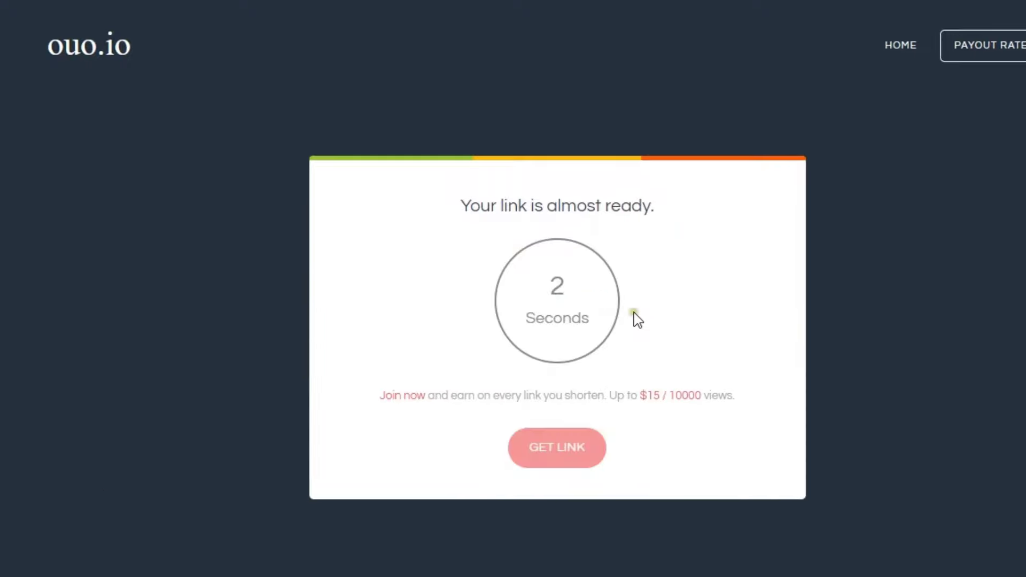
pyautogui.click(549, 463)
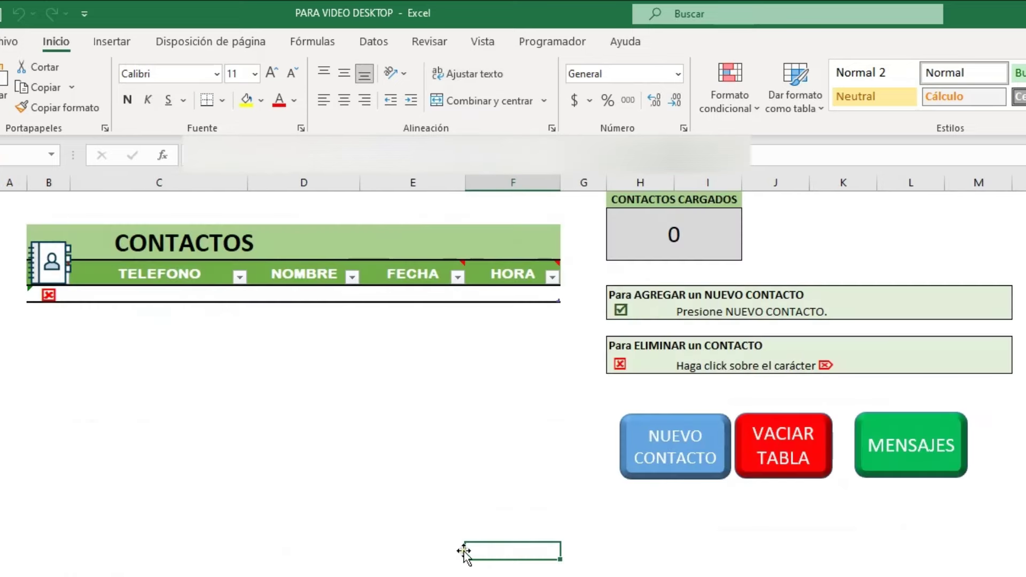
# Enter the first contact's name, date 12/11/2023 and time 11:00.
pyautogui.click(161, 293)
pyautogui.press('F2')
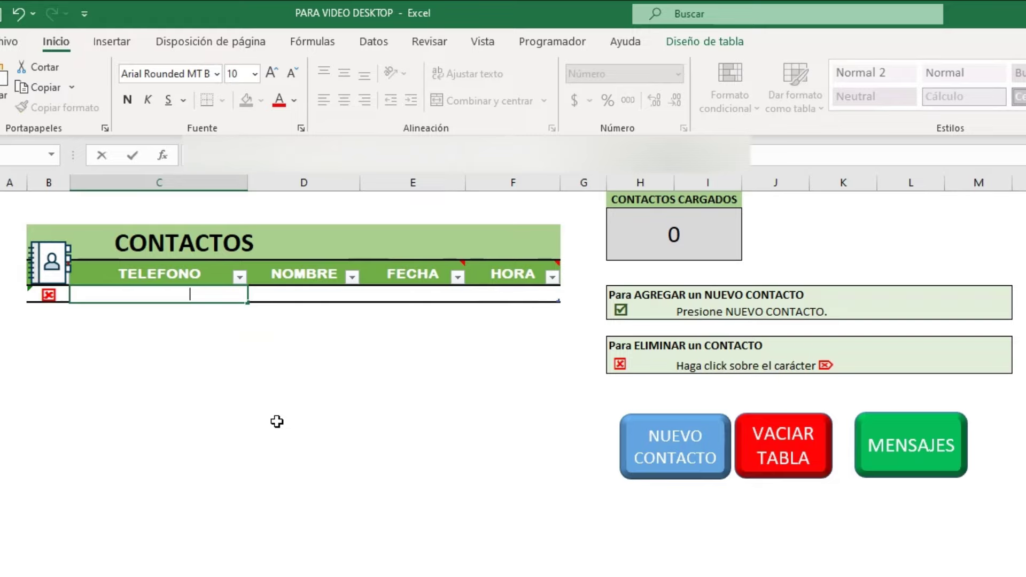
pyautogui.press('Tab')
pyautogui.write('David')
pyautogui.press('Tab')
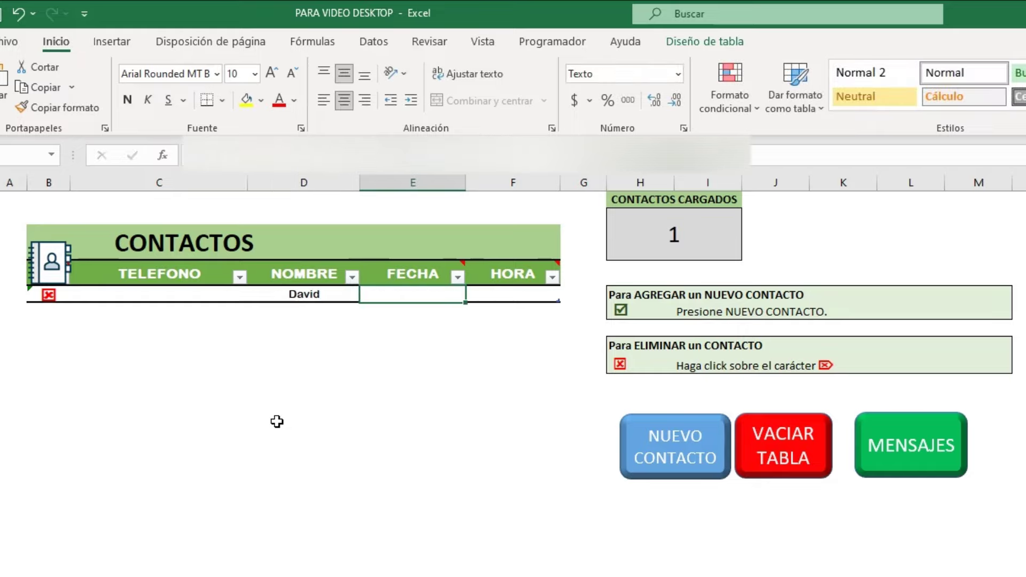
pyautogui.write('12/11/2023')
pyautogui.press('Return')
pyautogui.write('1')
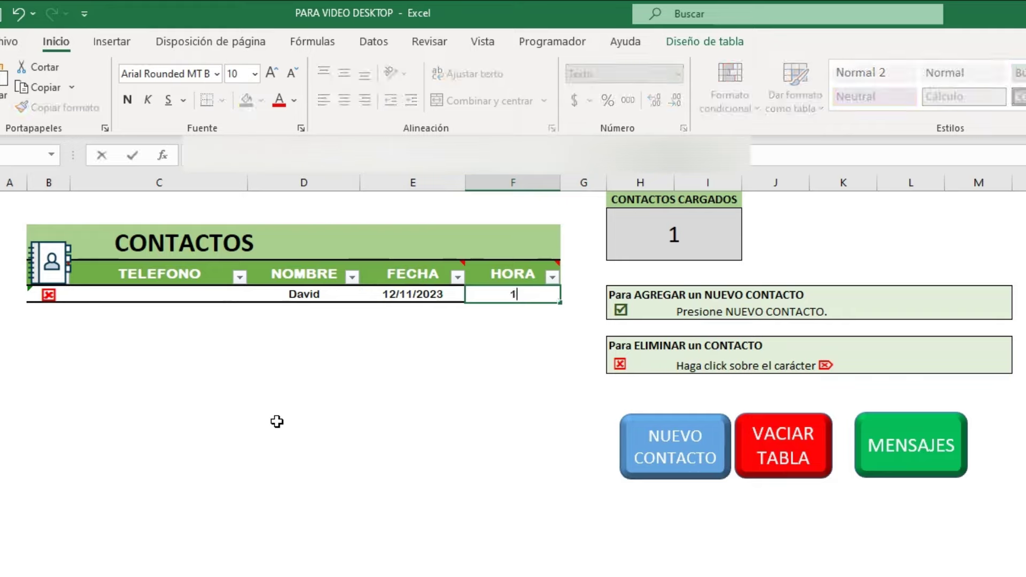
pyautogui.write(':00')
pyautogui.press('Return')
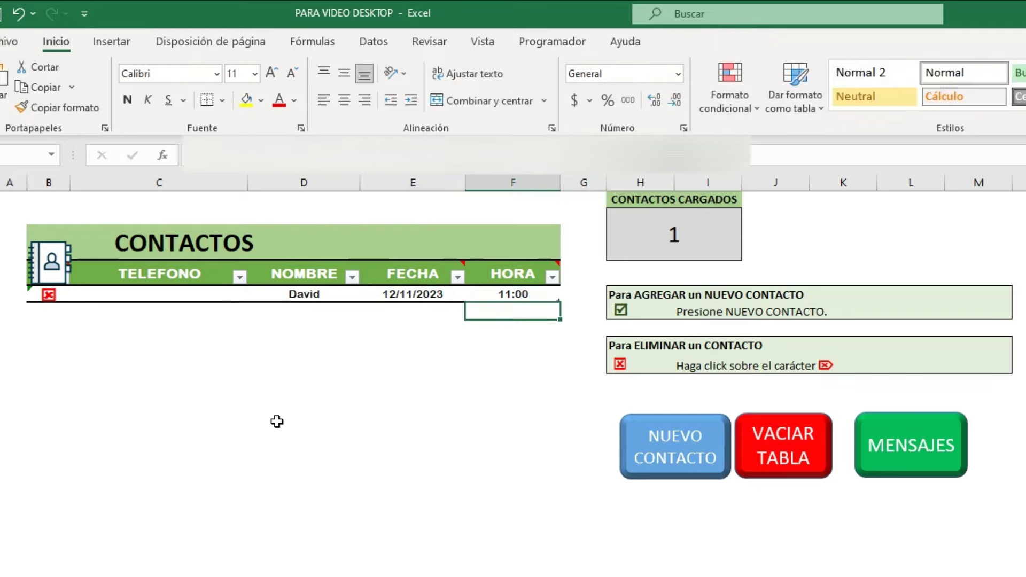
# Add a second contact row with a name, date 11/11/2023 and time 10:00.
pyautogui.click(401, 294)
pyautogui.click(687, 459)
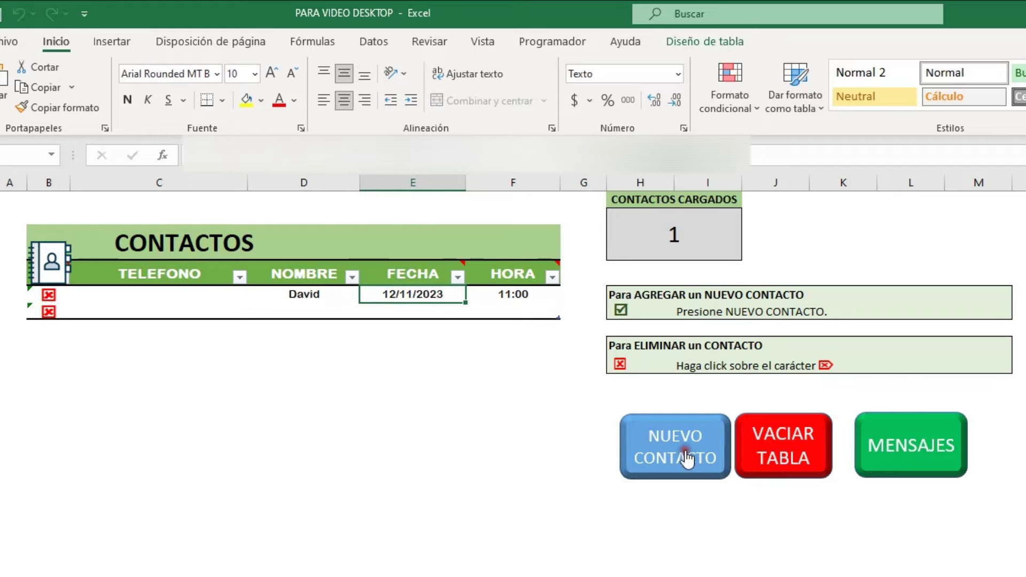
pyautogui.click(102, 310)
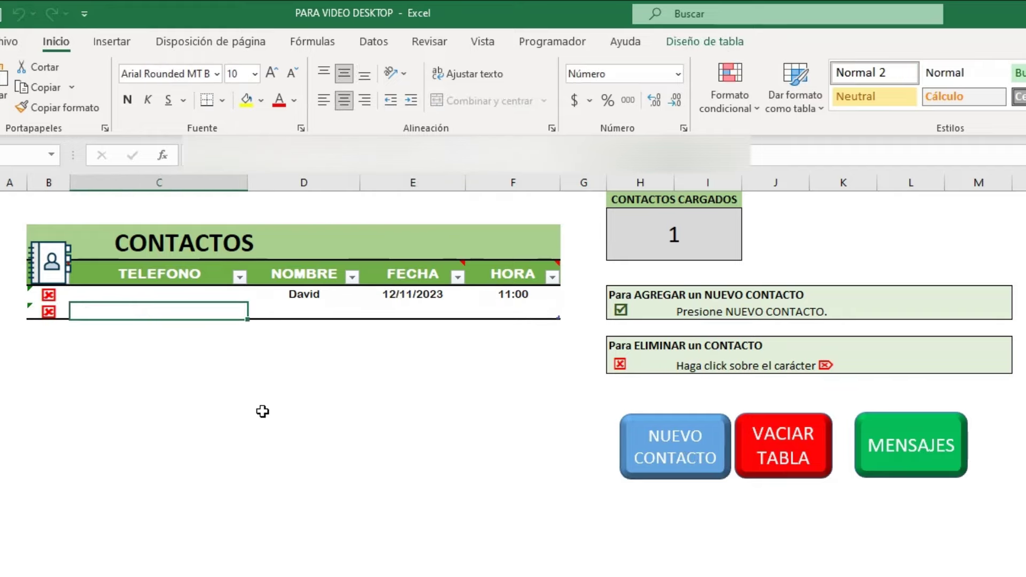
pyautogui.press('F2')
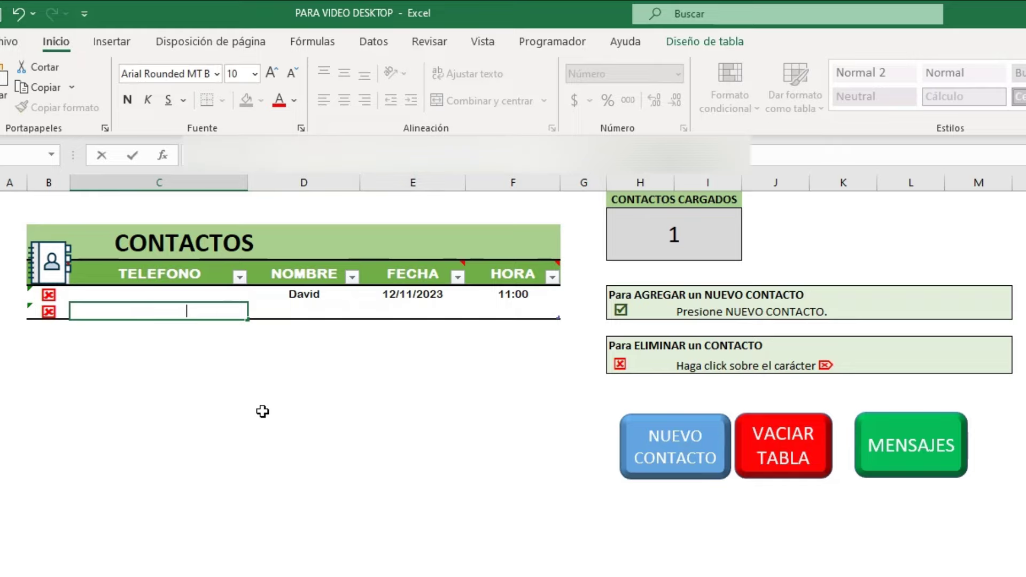
pyautogui.press('Tab')
pyautogui.write('Ivan')
pyautogui.press('Tab')
pyautogui.write('11/11/2023')
pyautogui.press('Tab')
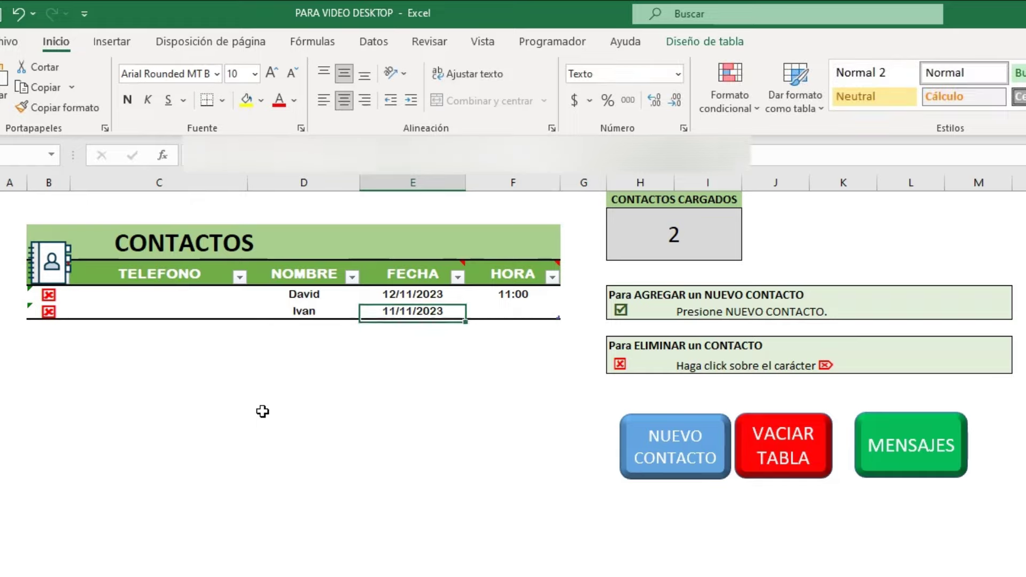
pyautogui.write('10:00')
pyautogui.press('Return')
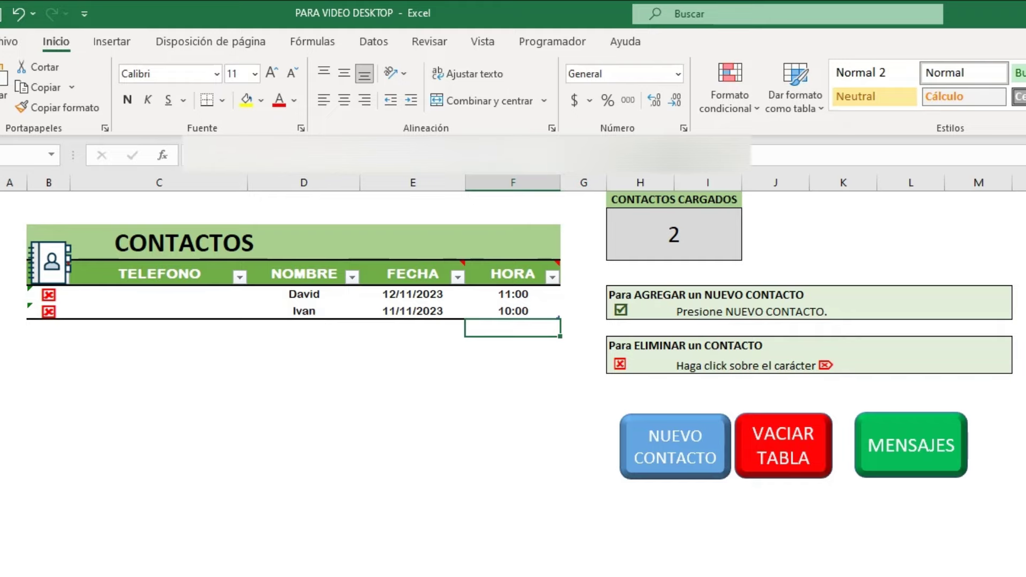
pyautogui.hotkey('ctrl', 'pagedown')
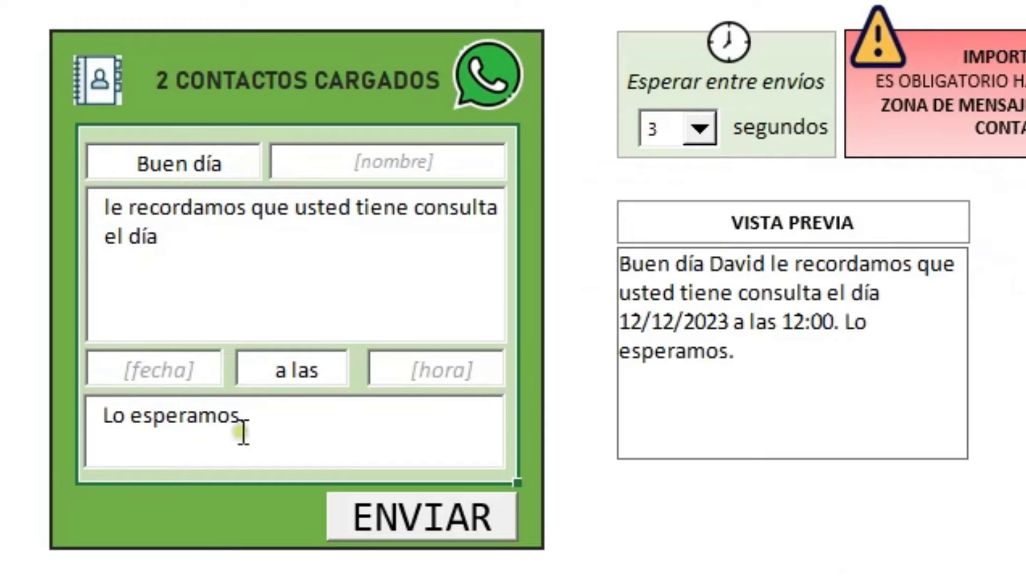
# Check the message template text, then run ENVIAR and confirm sending to both contacts.
pyautogui.click(191, 160)
pyautogui.click(207, 247)
pyautogui.click(263, 431)
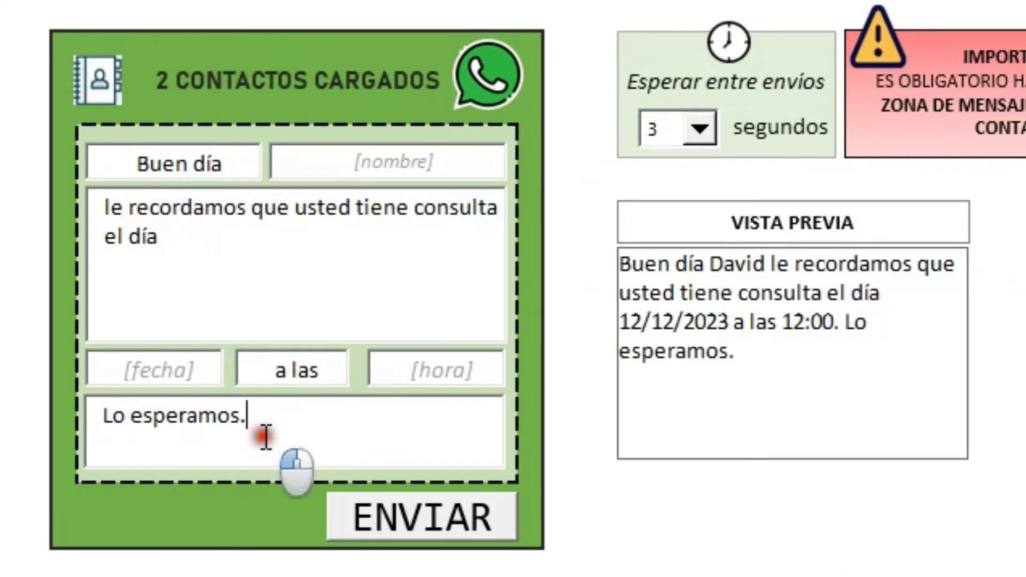
pyautogui.click(331, 370)
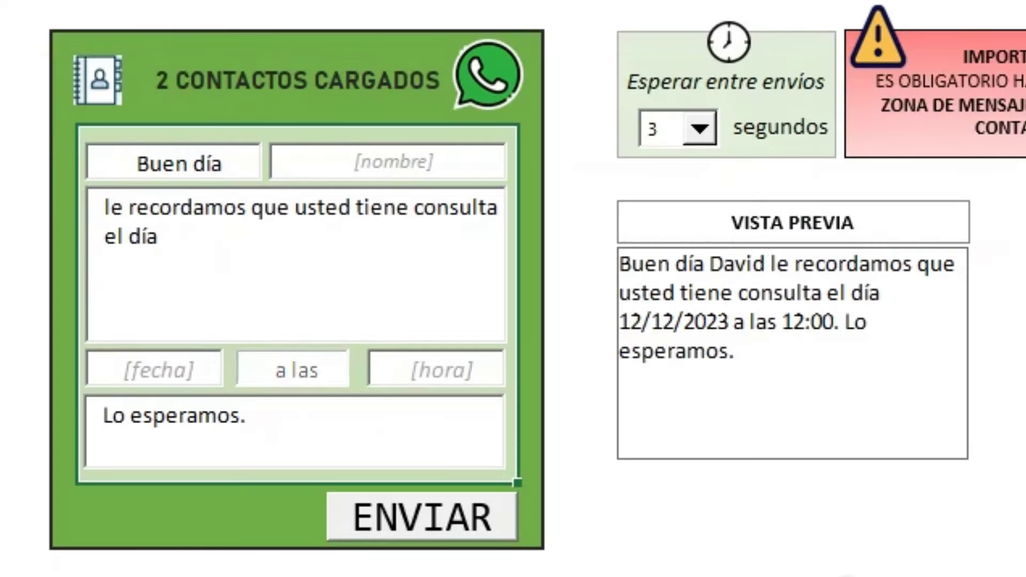
pyautogui.click(461, 513)
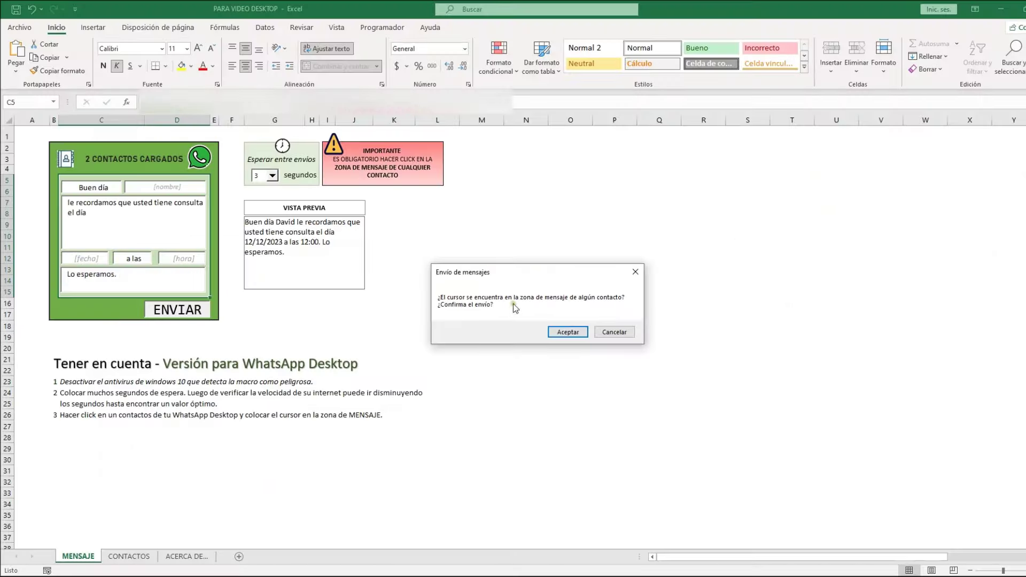
pyautogui.press('Return')
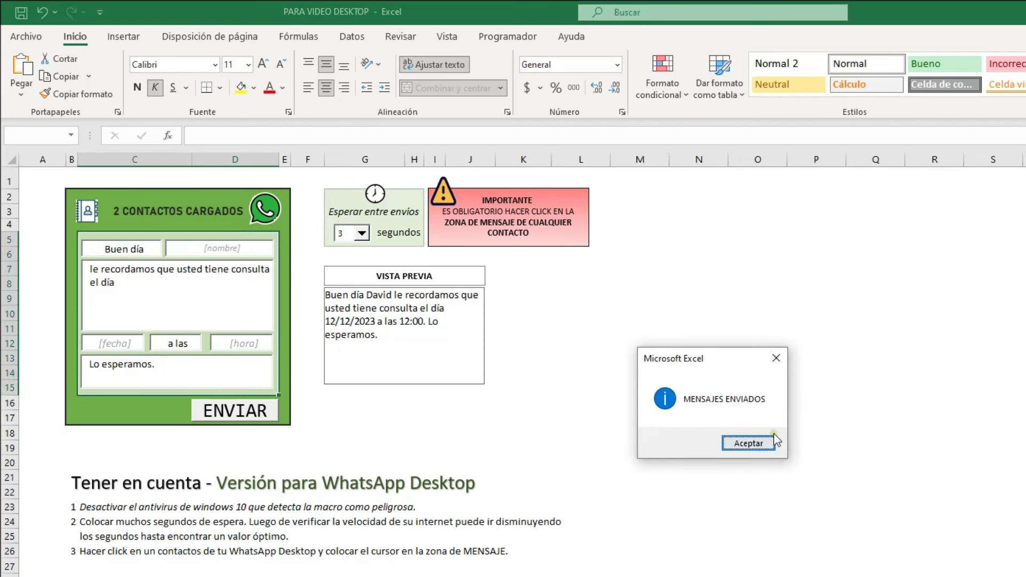
# Dismiss the MENSAJES ENVIADOS notice with Aceptar.
pyautogui.click(768, 444)
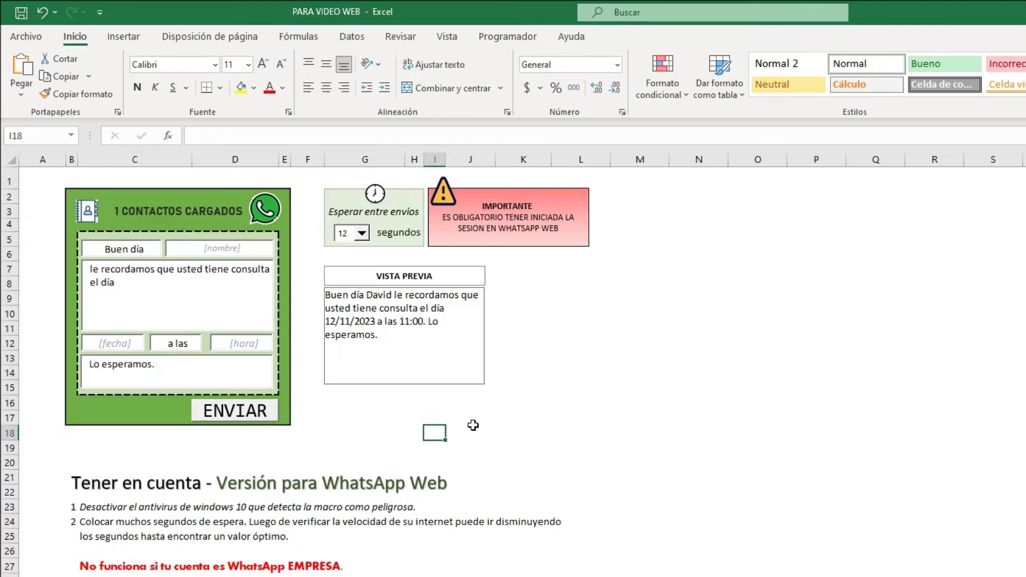